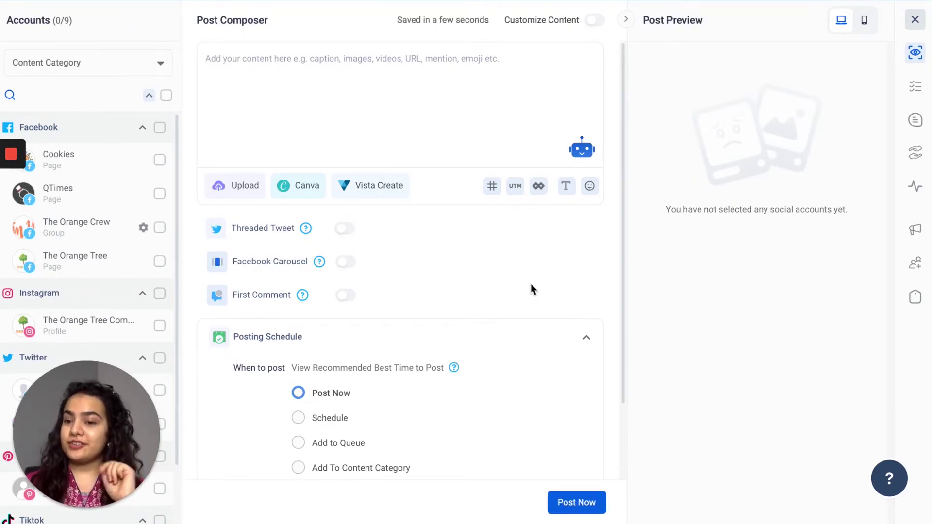
- Select the Orange Tree Instagram profile and go to the media library for adding media
left_click(160, 327)
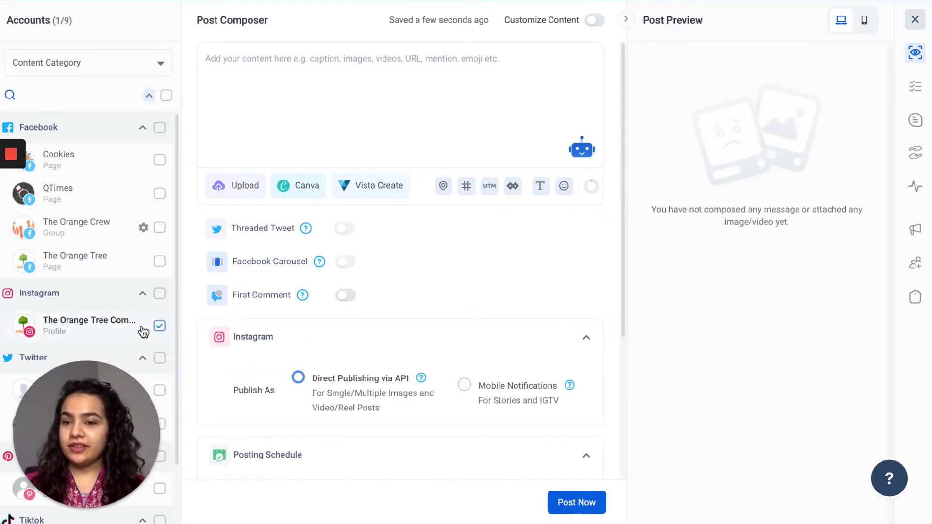
left_click(246, 188)
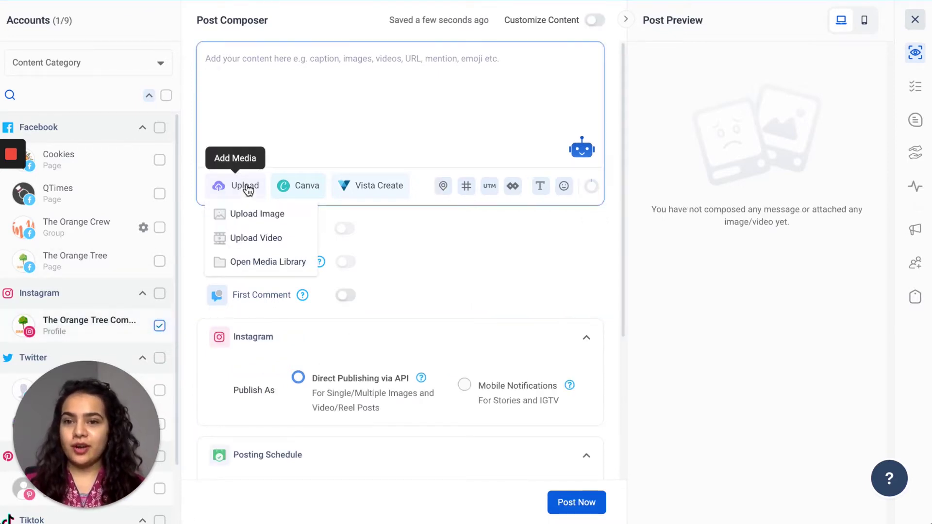
left_click(268, 261)
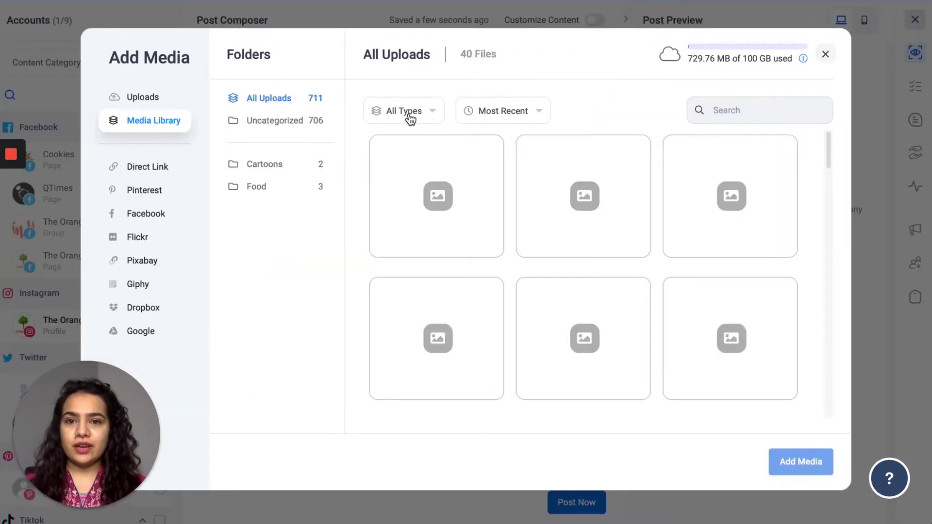
- Filter the library to Videos and attach the 15-second car video to the post
left_click(409, 119)
left_click(402, 199)
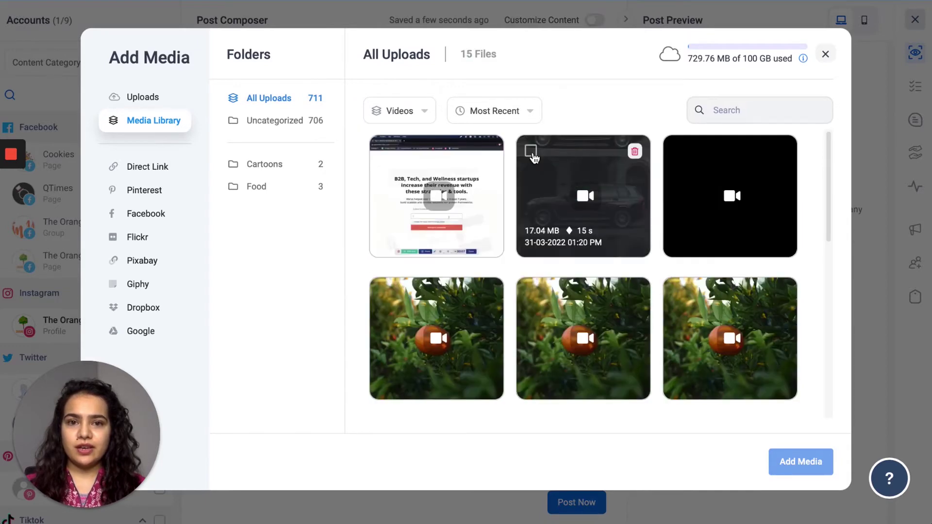
left_click(531, 152)
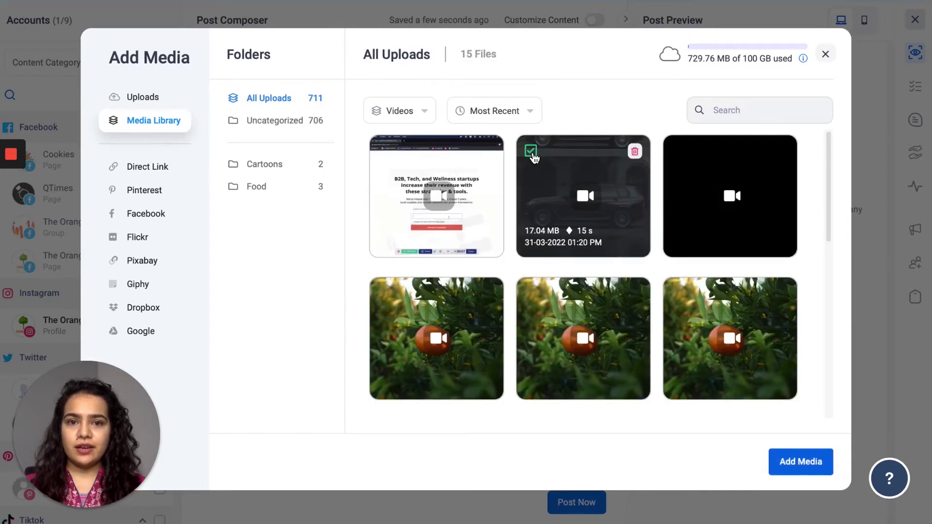
left_click(792, 463)
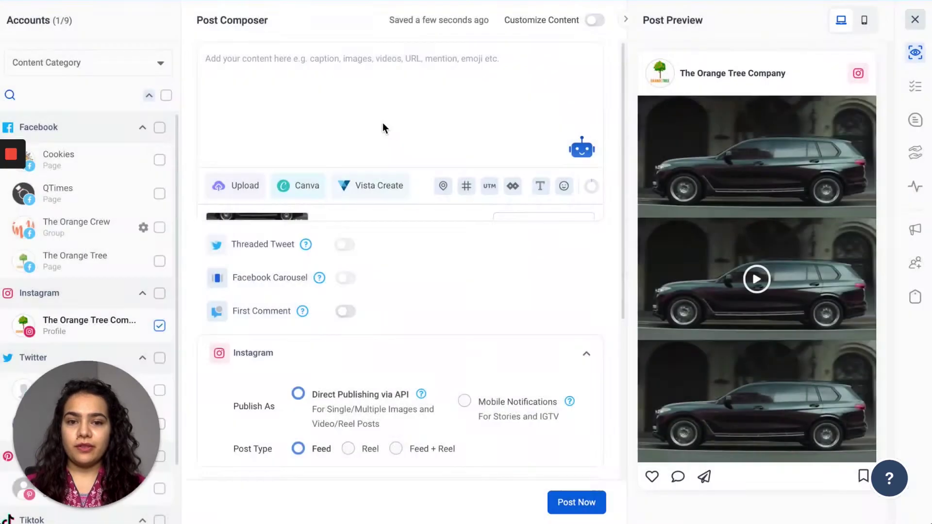
- Caption the post 'A drive with #bmw' and enable Customize Content per network
left_click(329, 68)
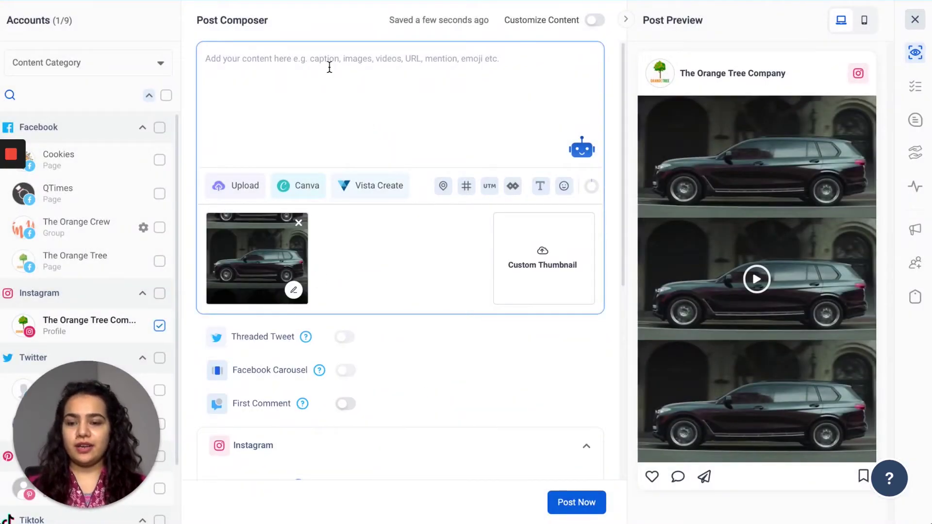
type("A drive with ")
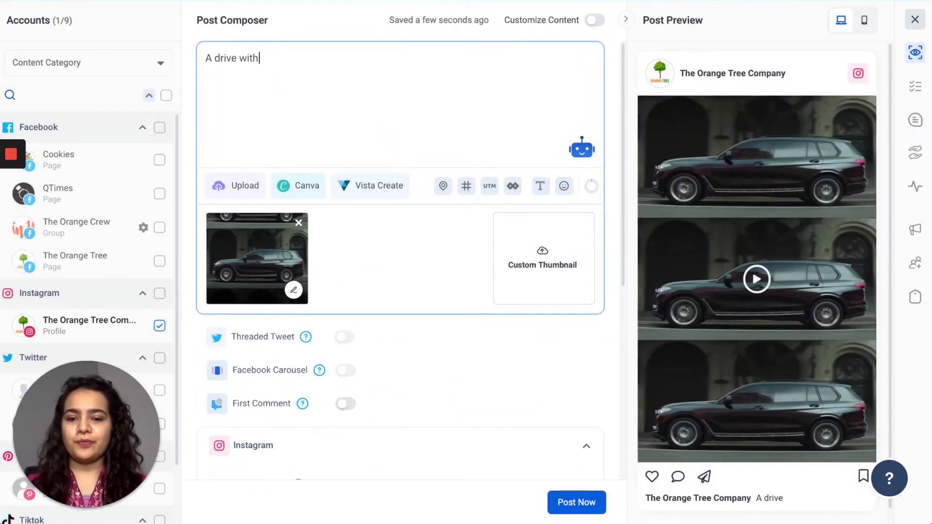
type("#bmw")
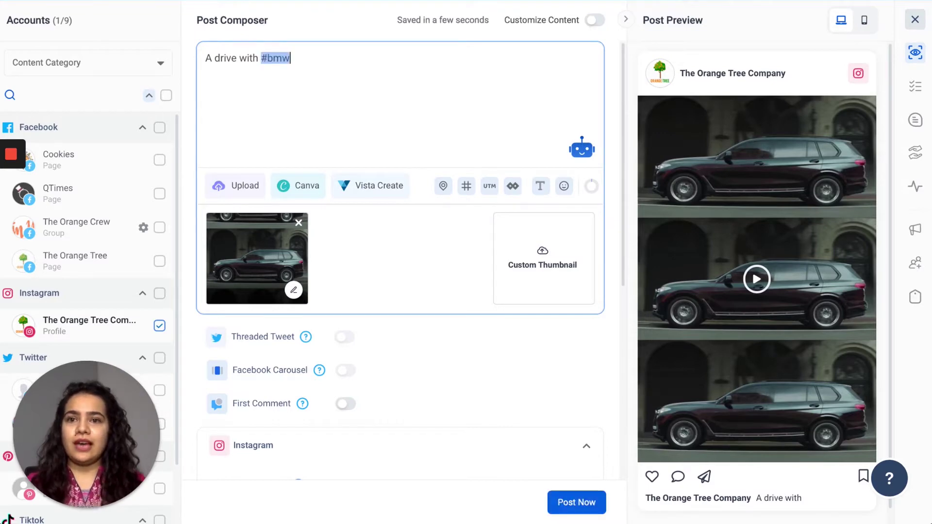
left_click(581, 21)
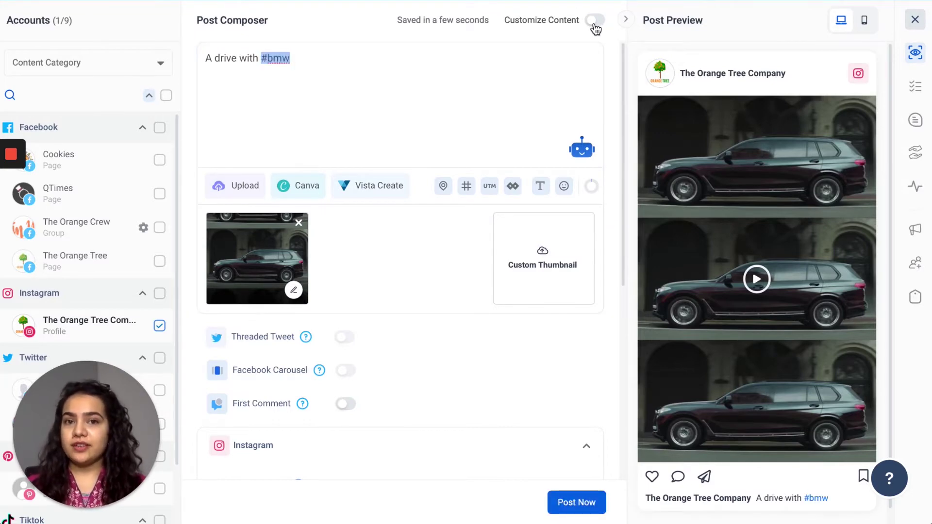
left_click(594, 26)
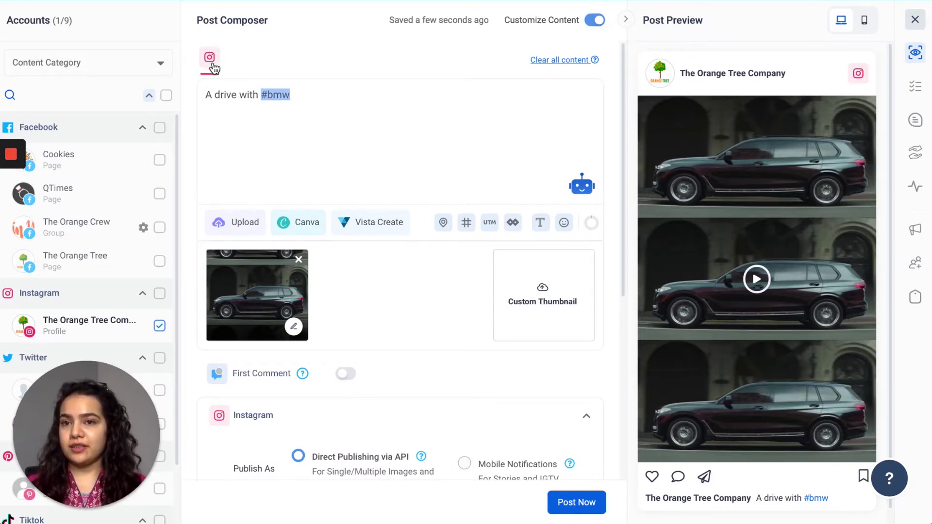
- Apply the snowy mountain road frame from the video as the custom thumbnail
left_click(546, 313)
mouse_move(500, 104)
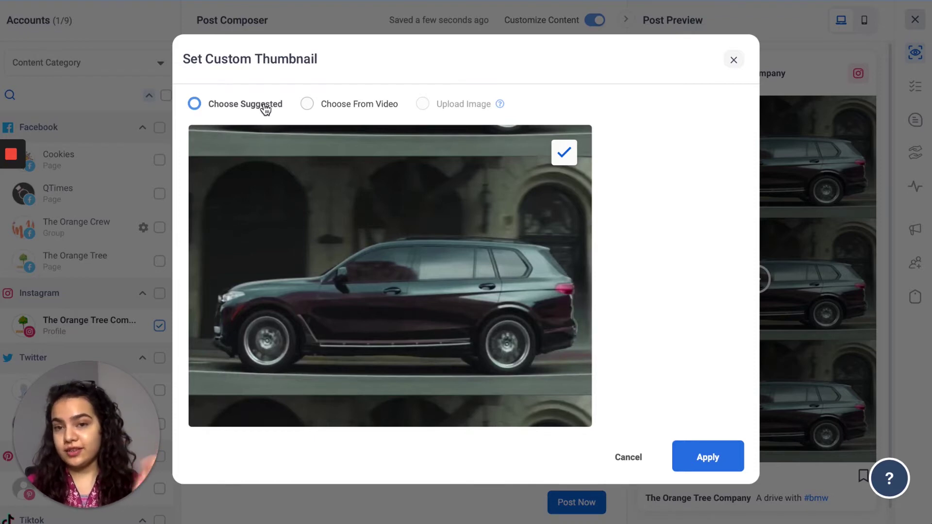
left_click(335, 106)
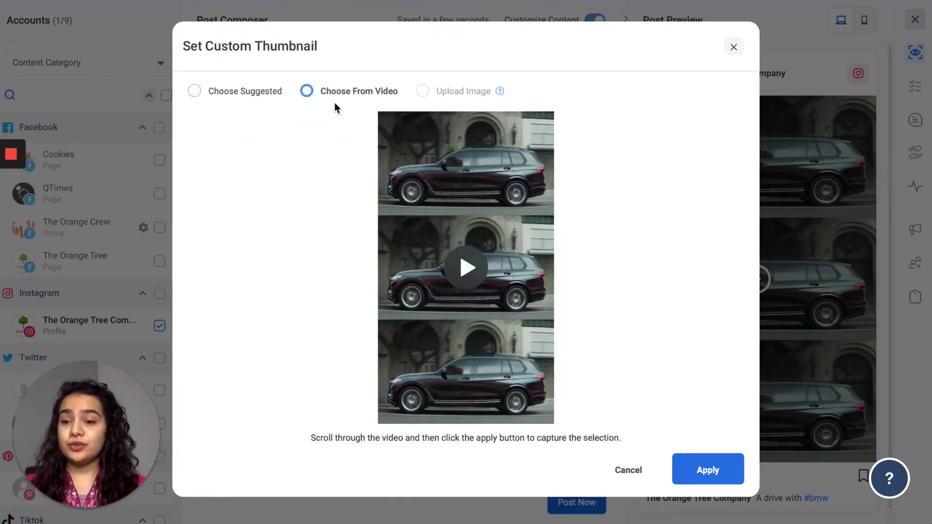
left_click(467, 273)
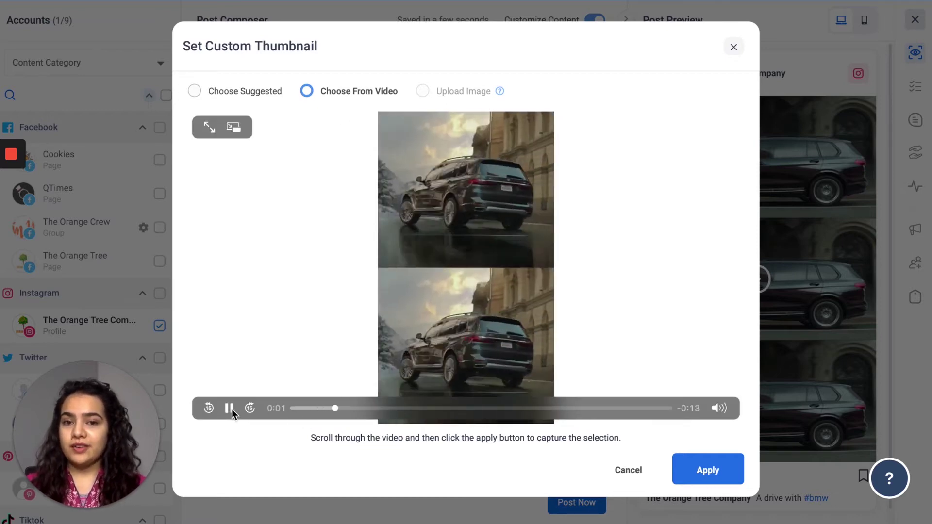
left_click(229, 409)
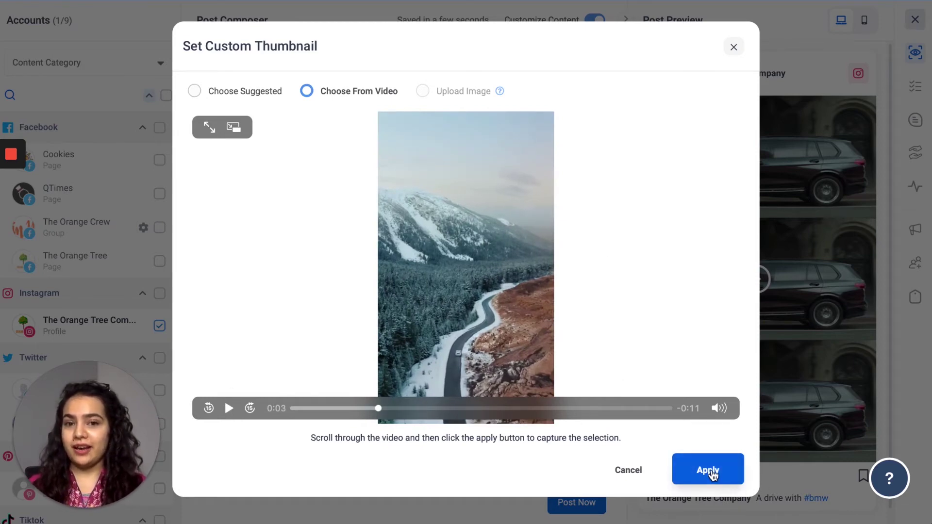
left_click(711, 472)
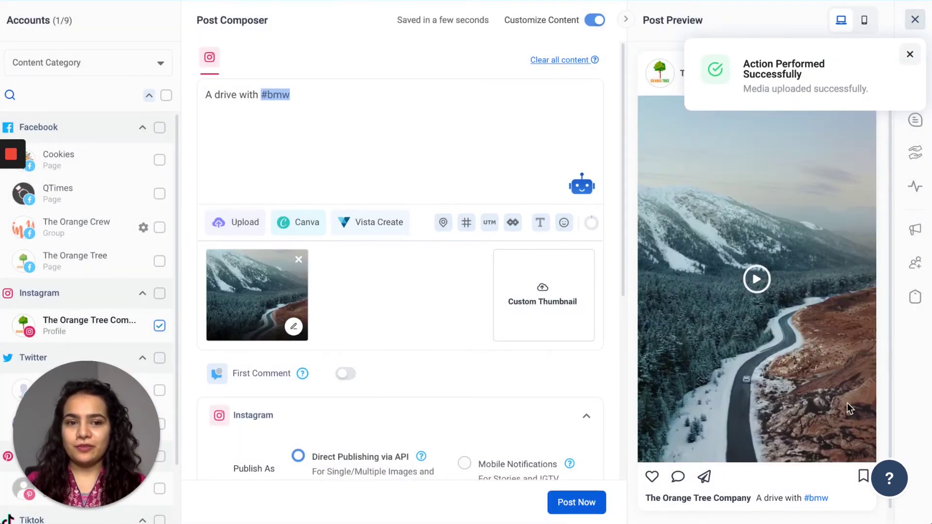
- Dismiss the upload toast and set the Instagram Post Type to Feed + Reel
left_click(910, 54)
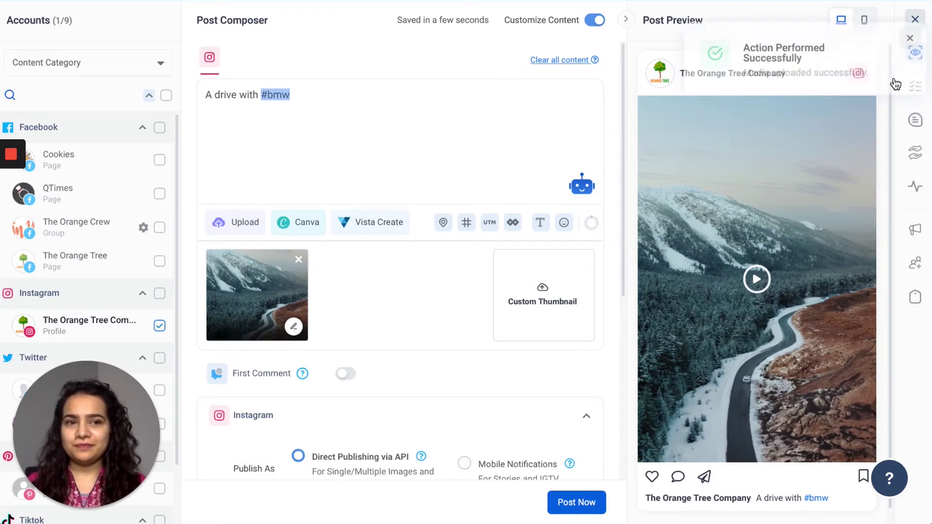
scroll(383, 391, "down", 2)
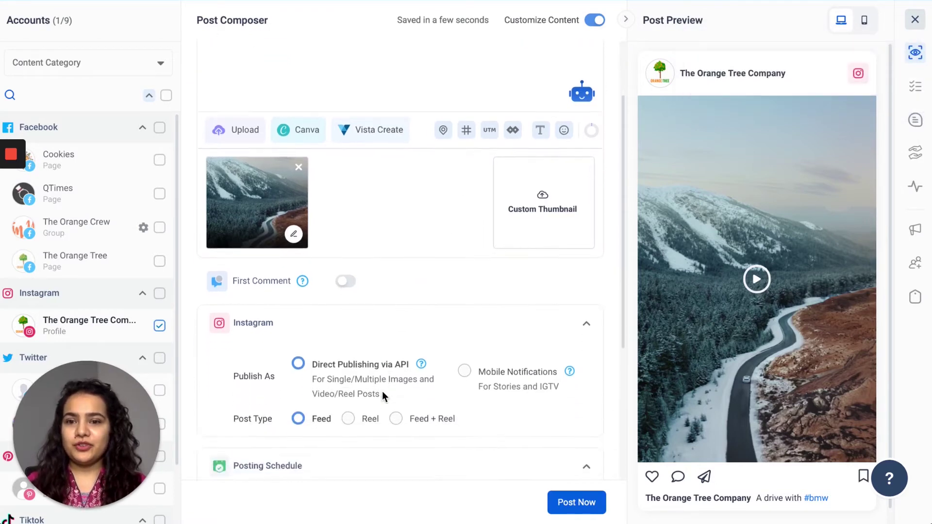
scroll(382, 391, "down", 2)
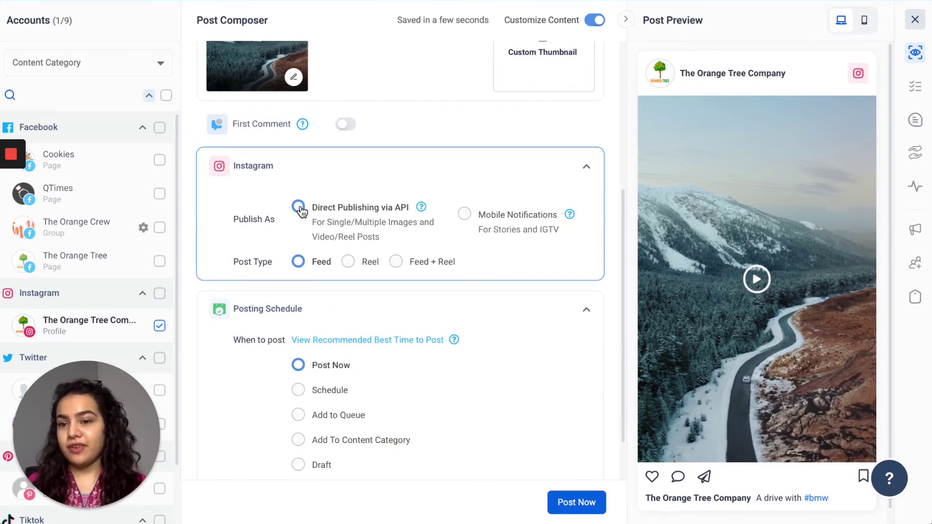
scroll(301, 219, "down", 1)
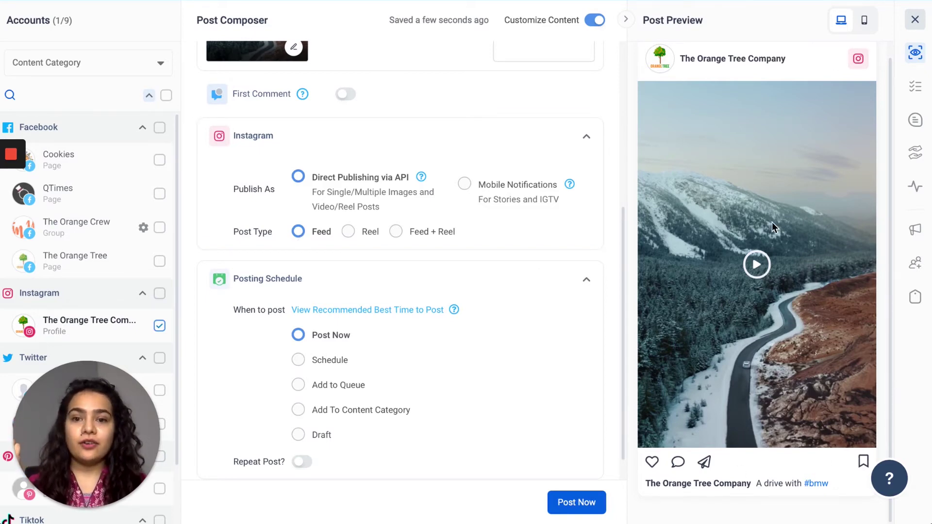
left_click(350, 232)
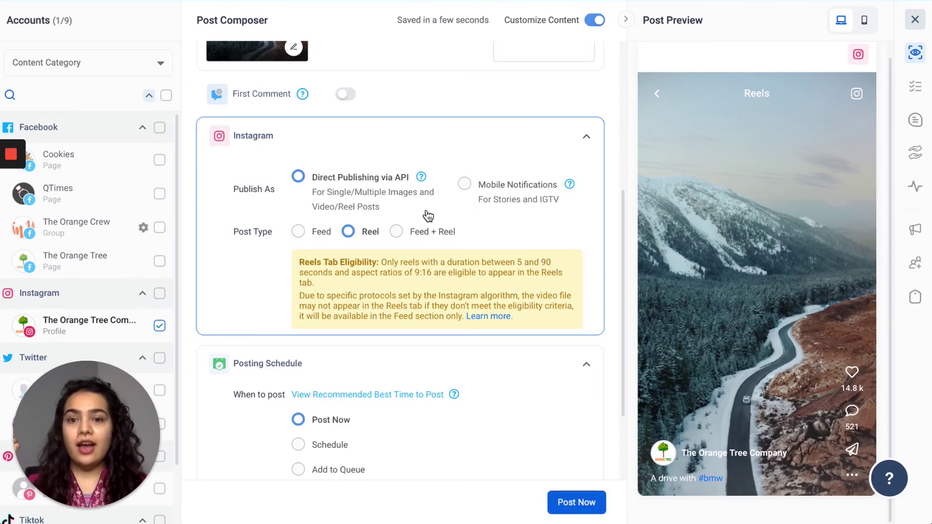
left_click(397, 232)
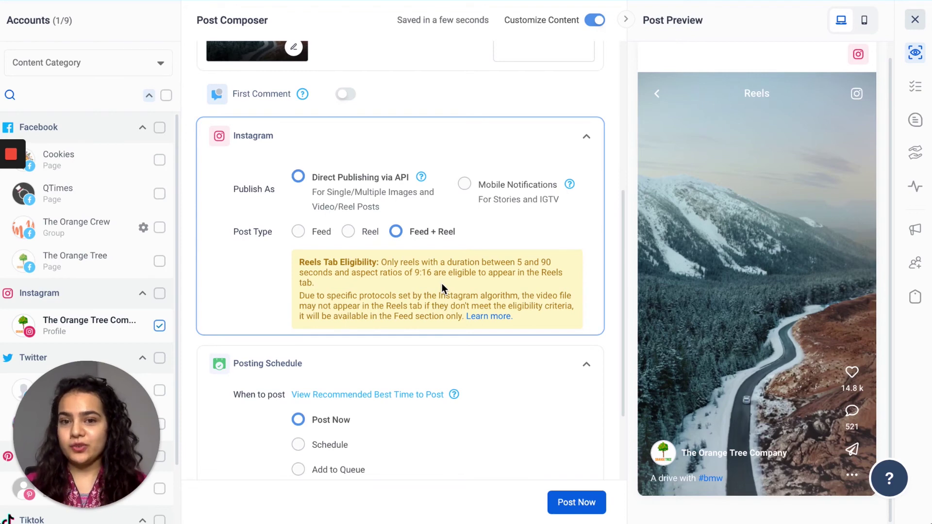
left_click(352, 233)
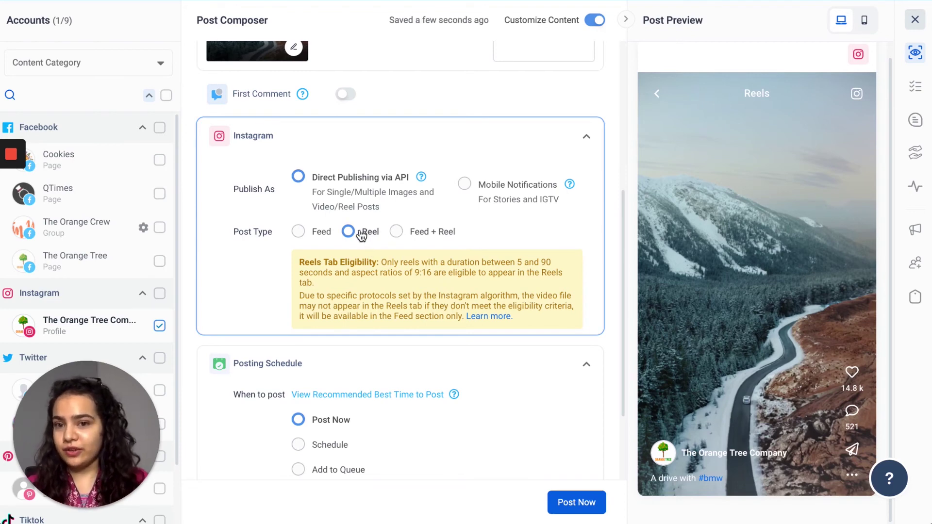
left_click(400, 234)
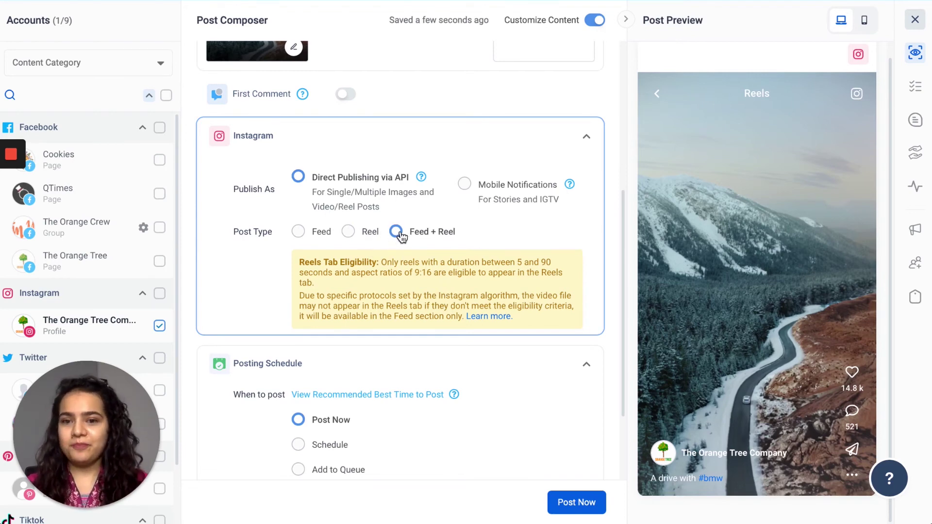
scroll(400, 234, "down", 3)
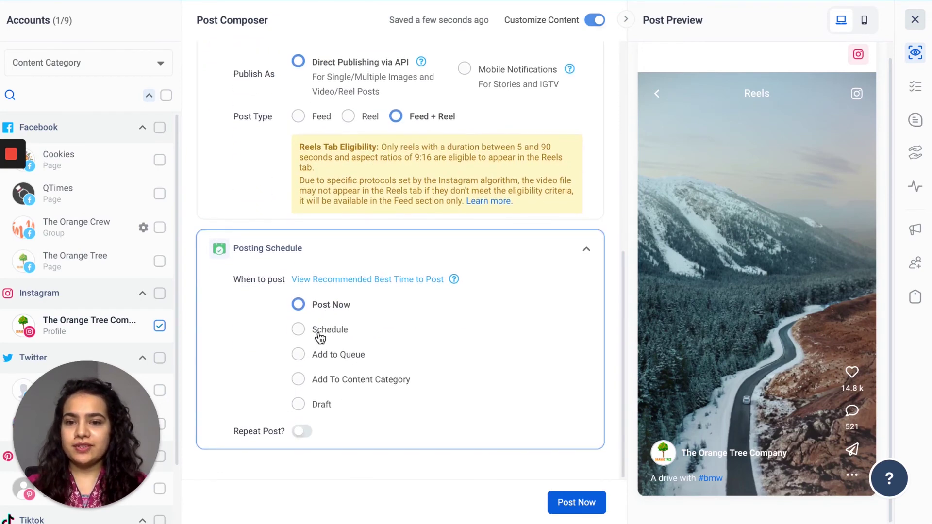
- Schedule the post for August 31, 2022 at 11:20 AM and confirm
left_click(319, 334)
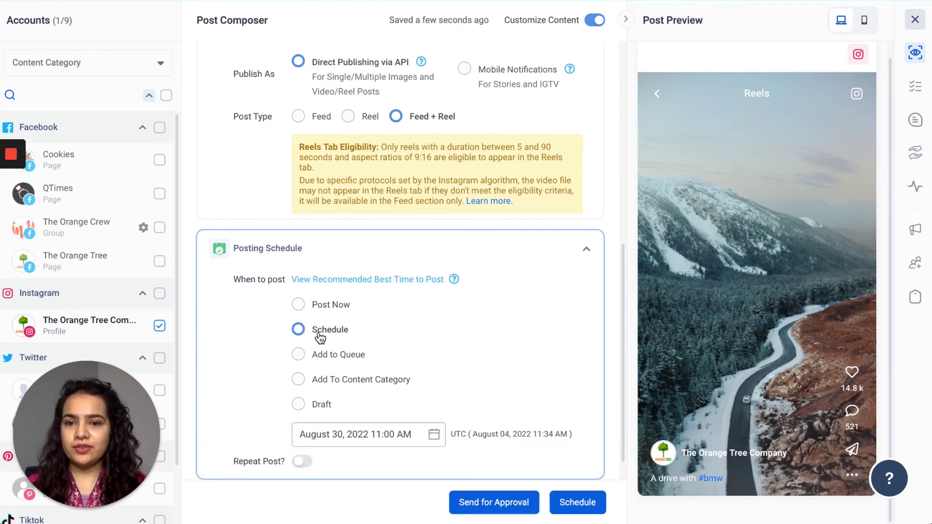
left_click(435, 436)
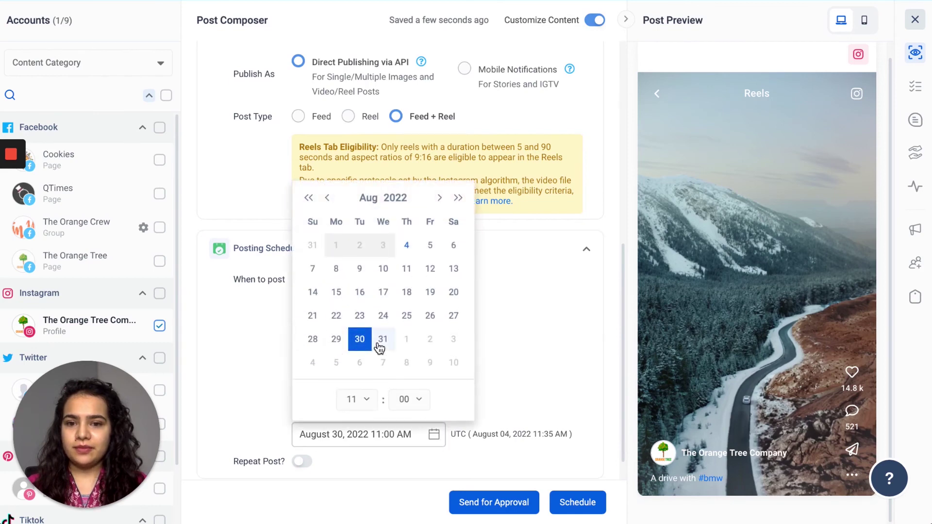
left_click(383, 339)
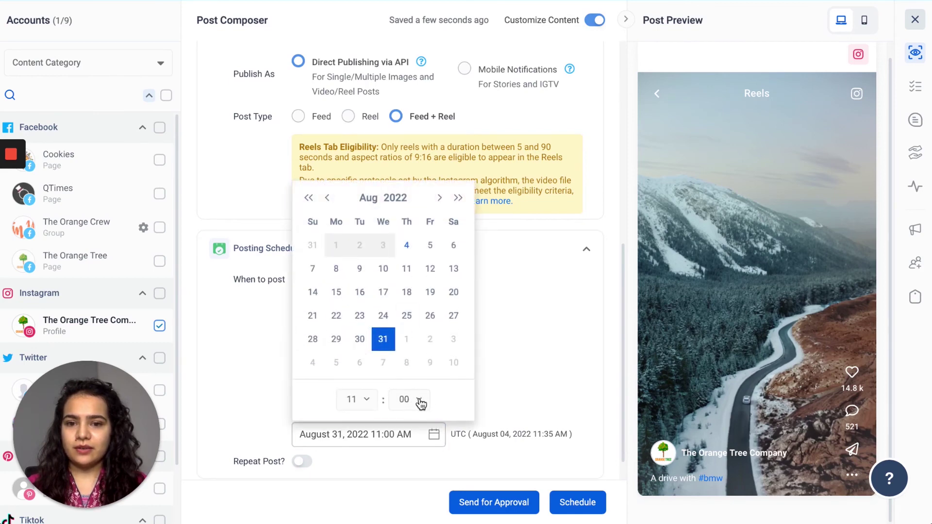
left_click(416, 400)
left_click(401, 316)
left_click(553, 400)
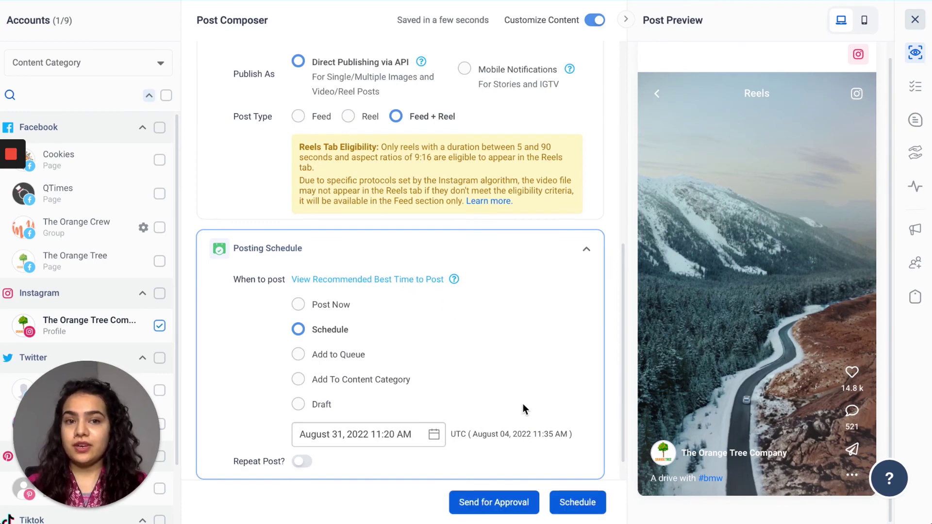
scroll(523, 409, "down", 1)
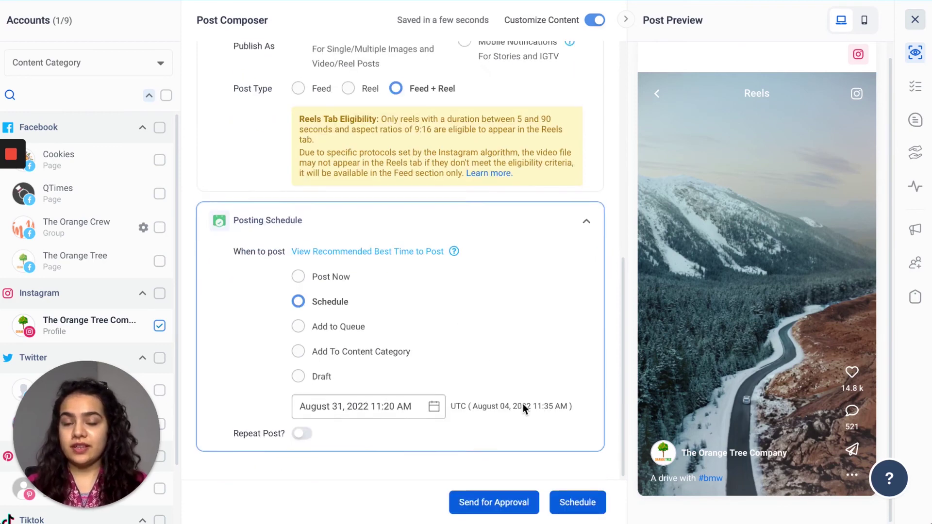
left_click(577, 502)
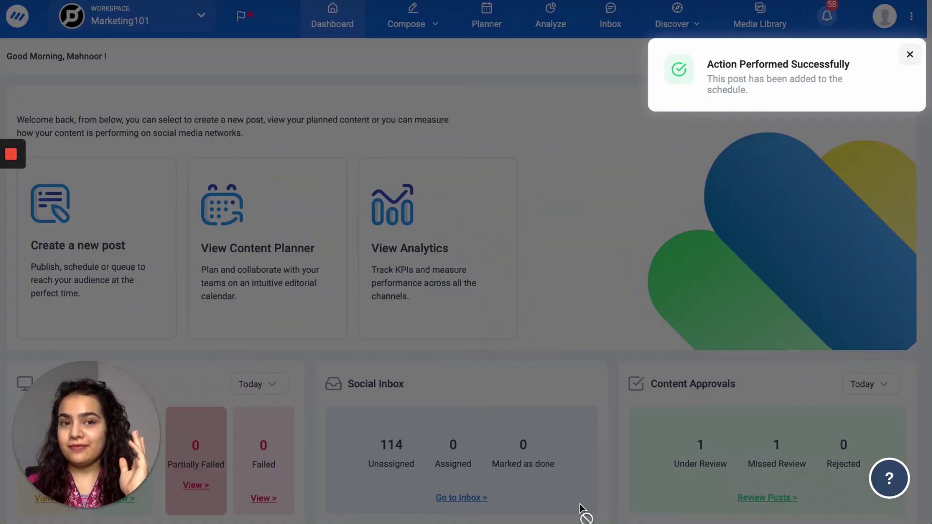